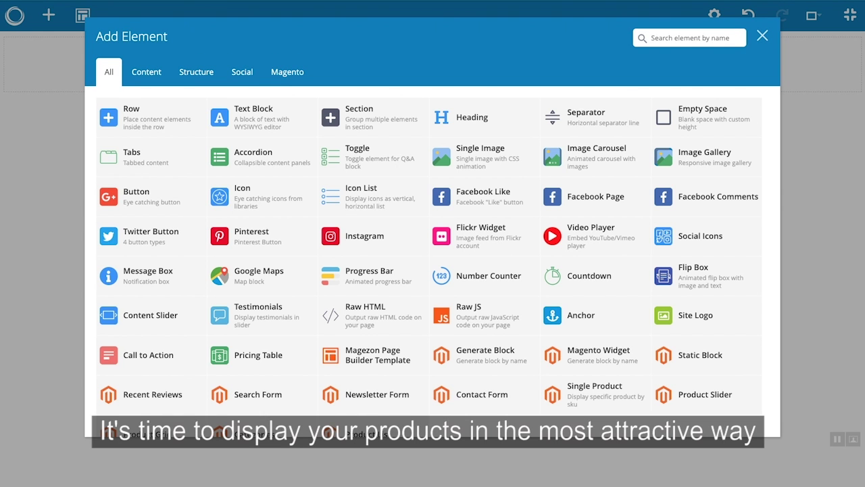
- Add a Product Slider with Widget Title 'Recently viewed' and save it
text(pr)
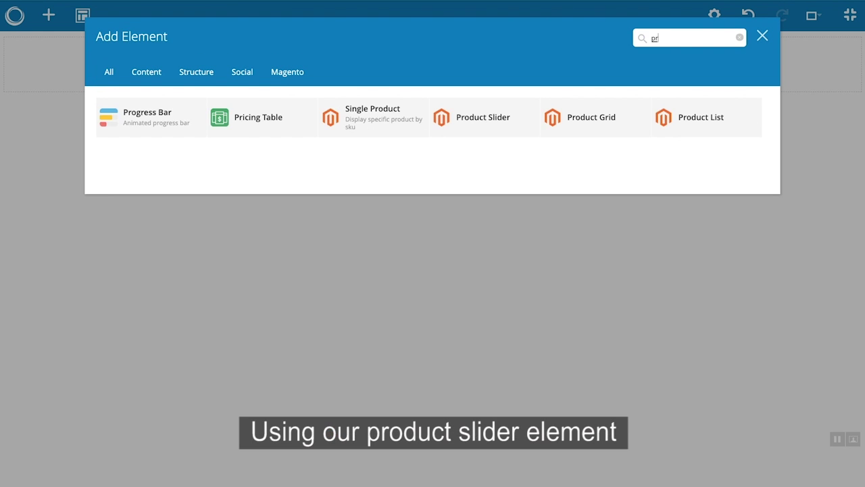
text(oduct)
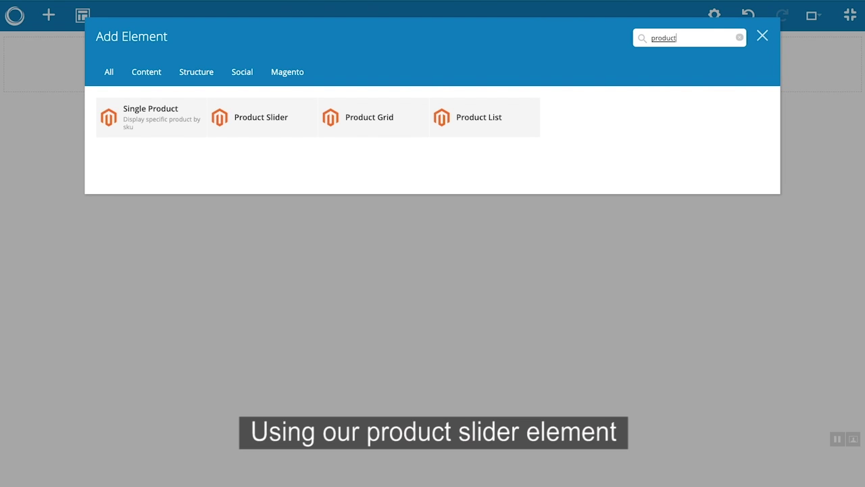
click(261, 117)
text(Recently viewed)
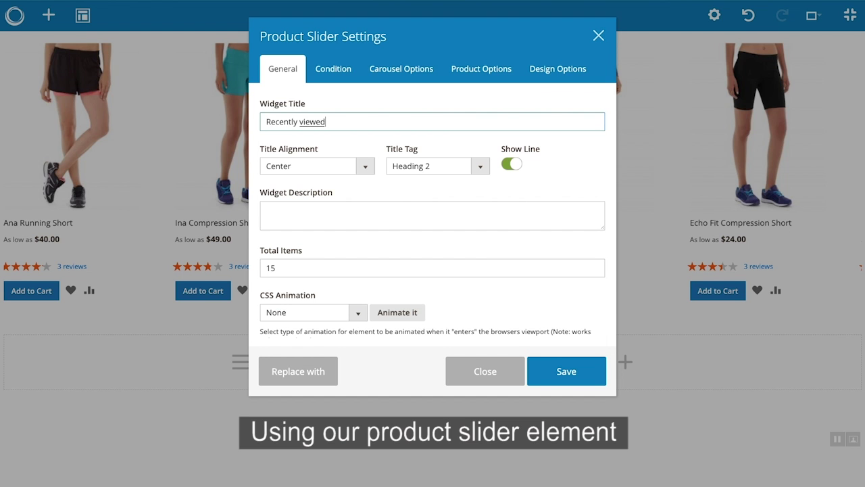
key(Return)
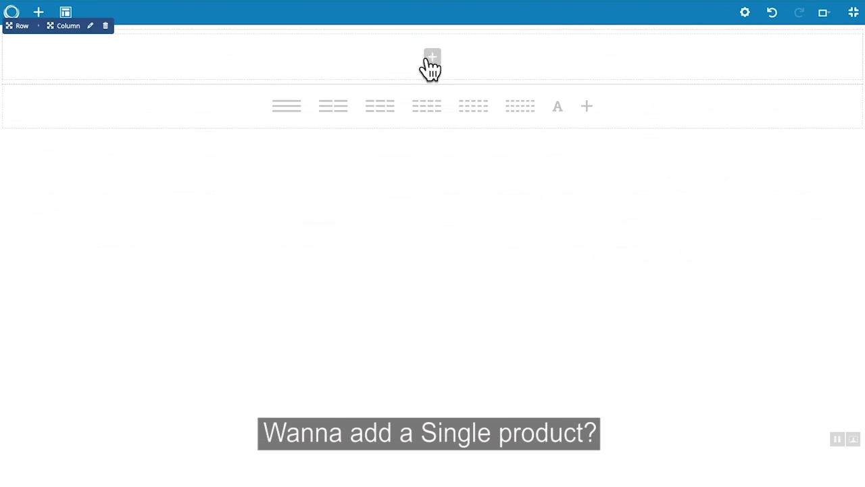
- Insert a Single Product element set to the Push It Messenger Bag into the empty row
click(432, 56)
text(S)
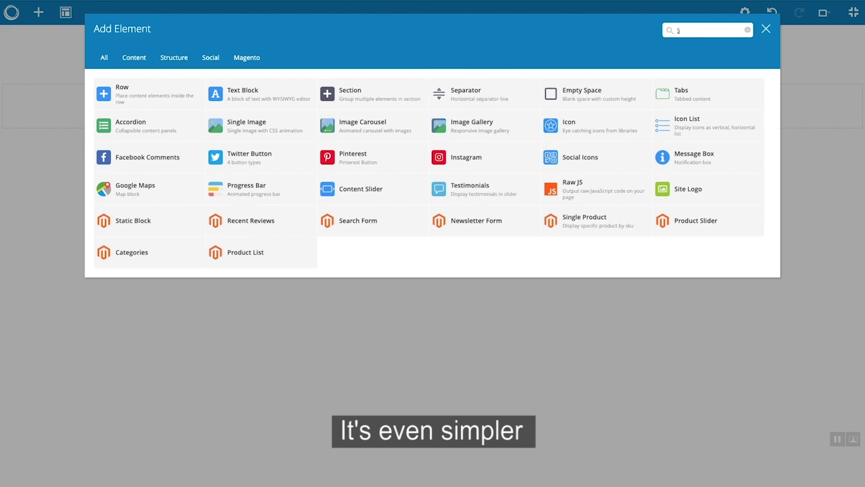
text(ingle)
click(293, 102)
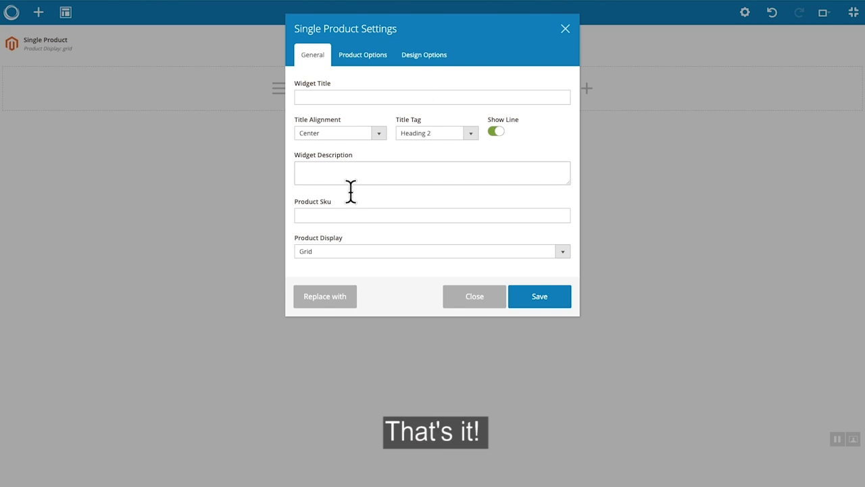
click(540, 297)
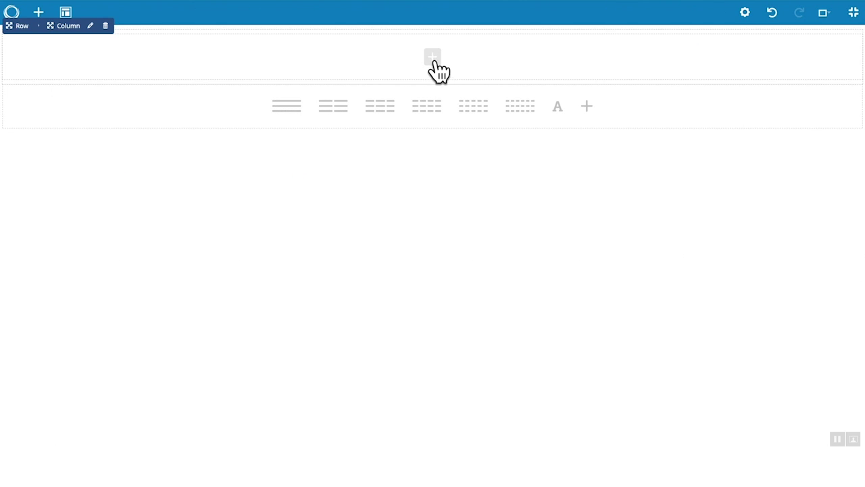
- Add a Single Image titled 'Apple' with an External link image source and save it
click(432, 58)
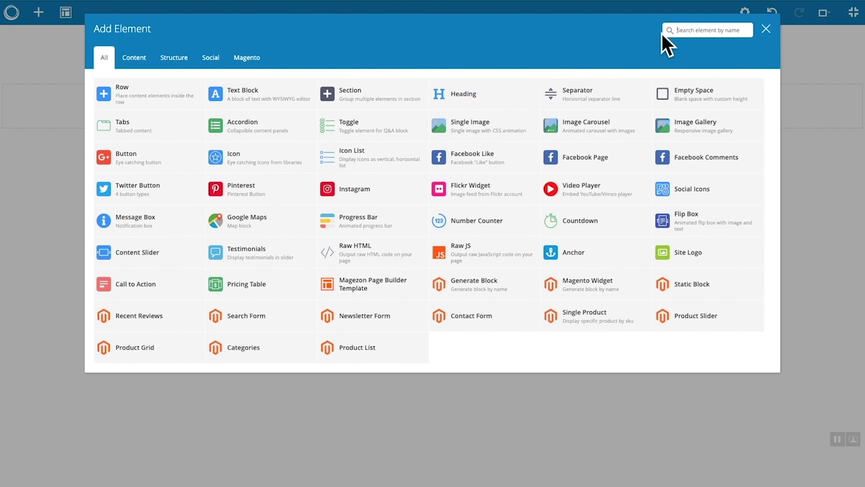
click(664, 30)
text(Single)
click(174, 96)
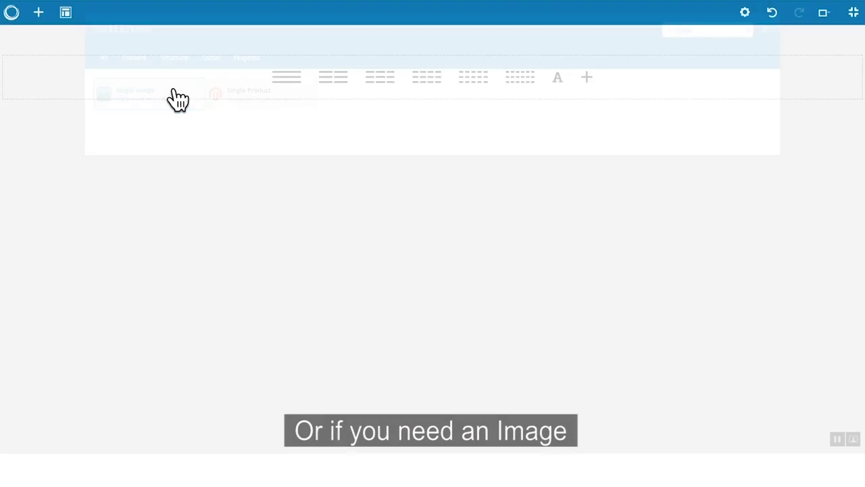
text(Apple)
click(334, 170)
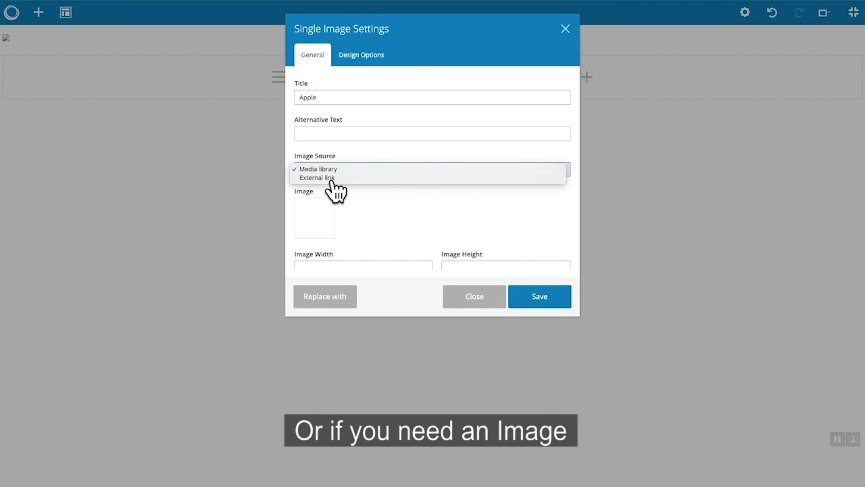
click(325, 205)
click(538, 297)
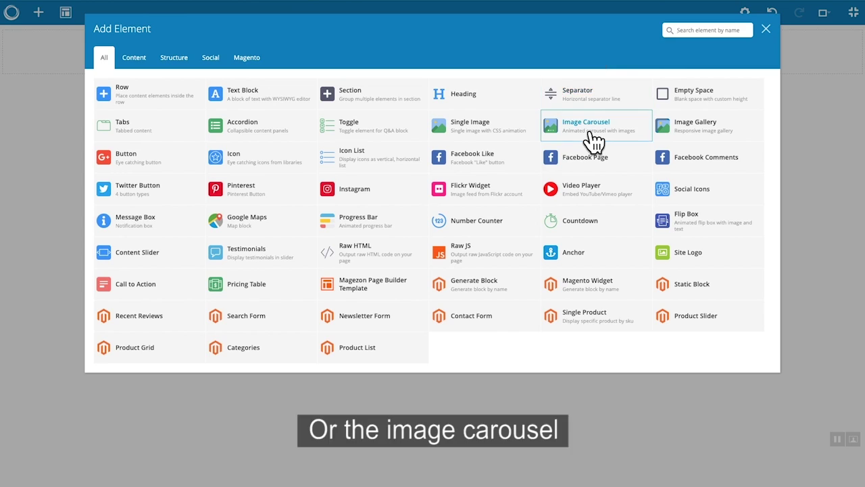
- Add an Image Carousel and upload shoe2, shoe3 and shoe4.jpg to media storage
click(585, 115)
click(349, 55)
click(323, 122)
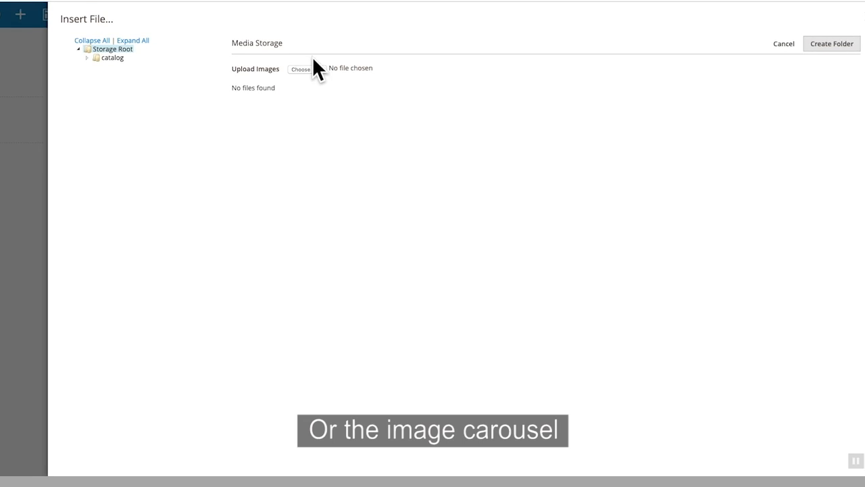
click(324, 72)
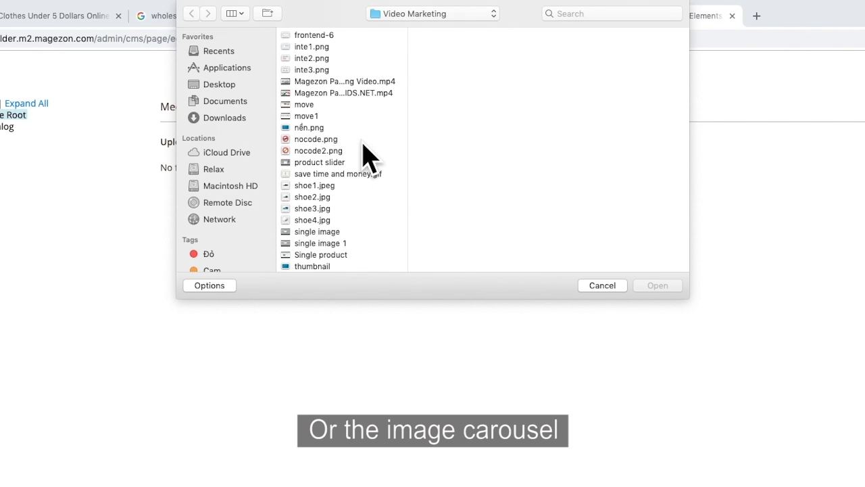
click(329, 220)
key(shift+Up)
key(shift+Up)
click(656, 290)
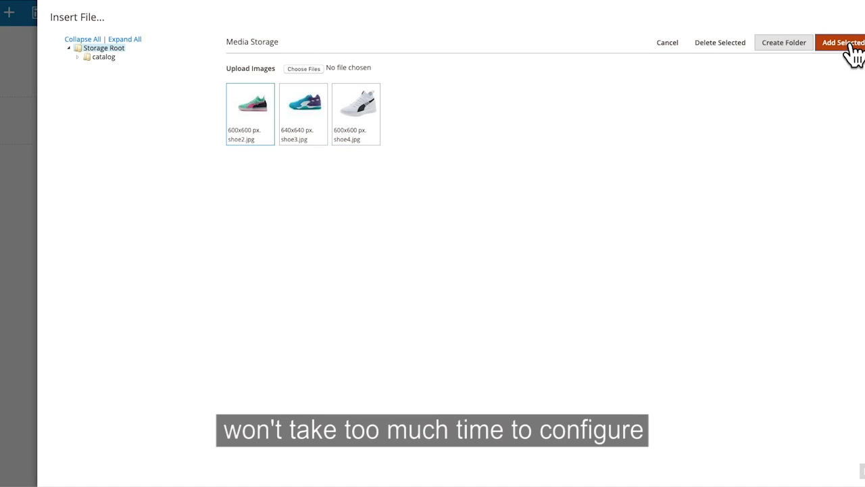
- Place shoe2 and shoe3 into the carousel slots, save it, and preview the next slide
click(851, 43)
click(305, 243)
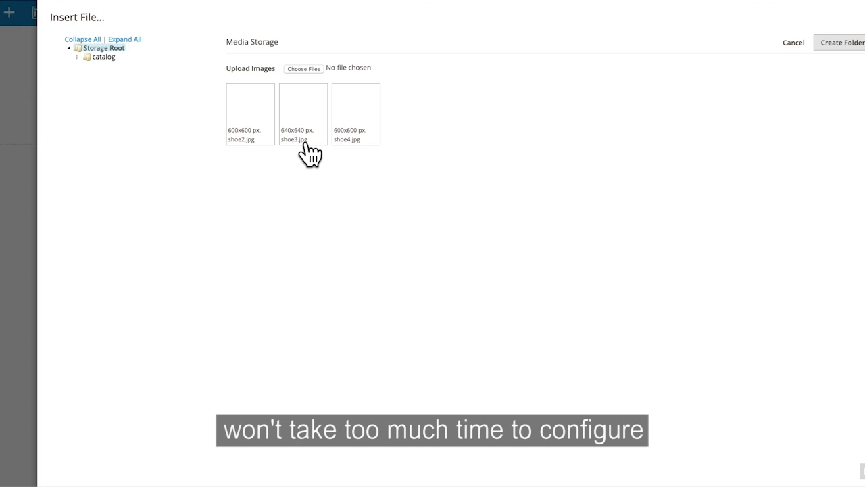
click(312, 130)
click(848, 44)
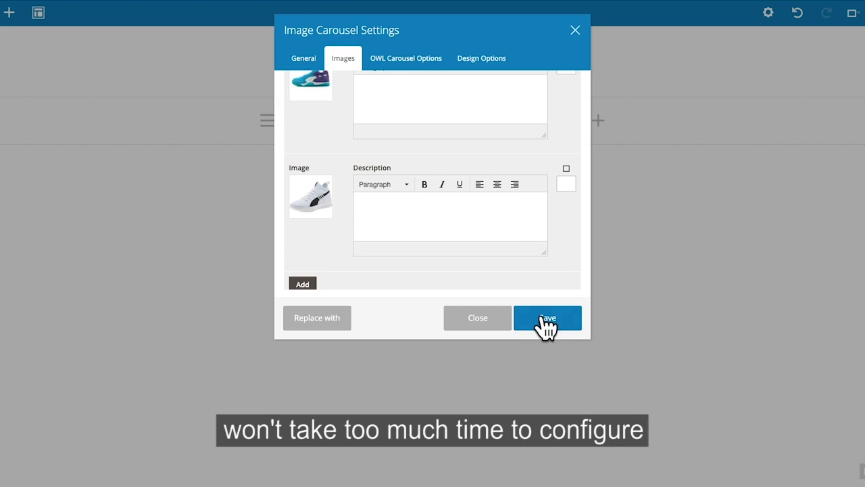
click(541, 319)
click(183, 382)
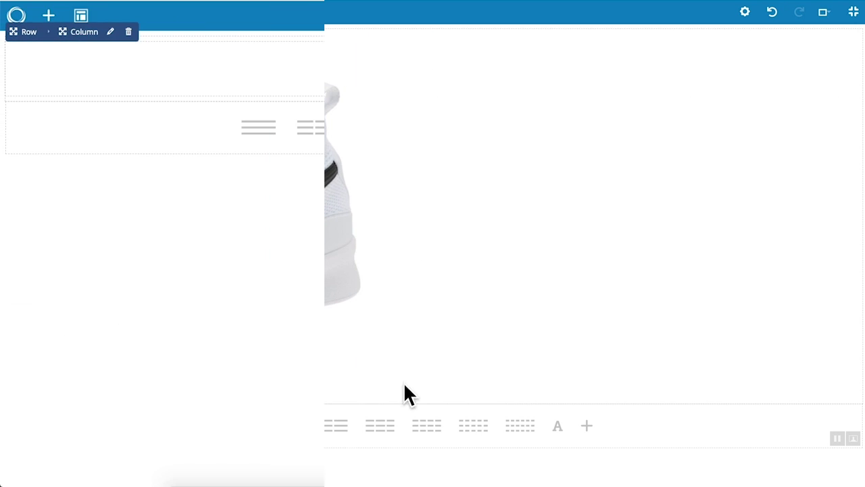
- Add a Tabs element, rename Tab 1 to 'Top Rated' and put a Product List in it
click(435, 72)
click(183, 151)
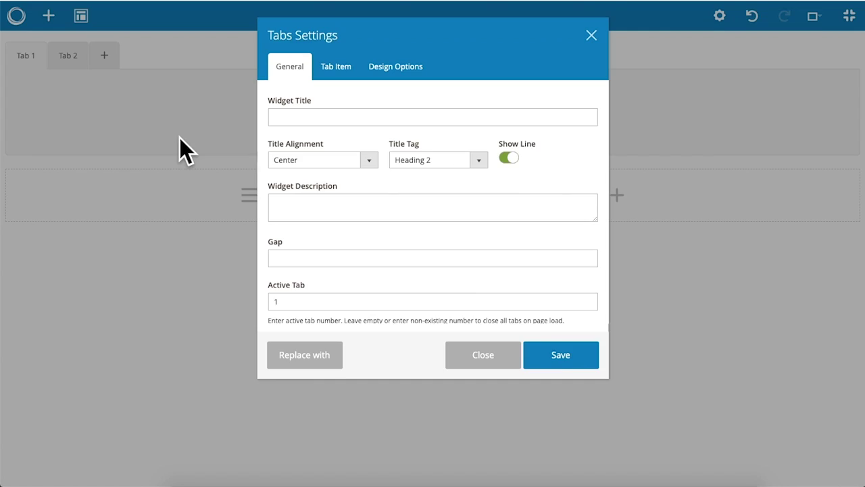
click(556, 349)
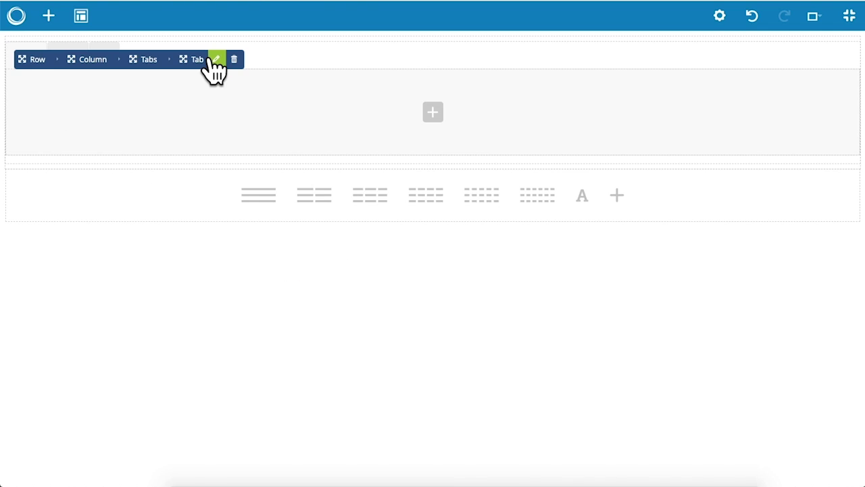
click(217, 59)
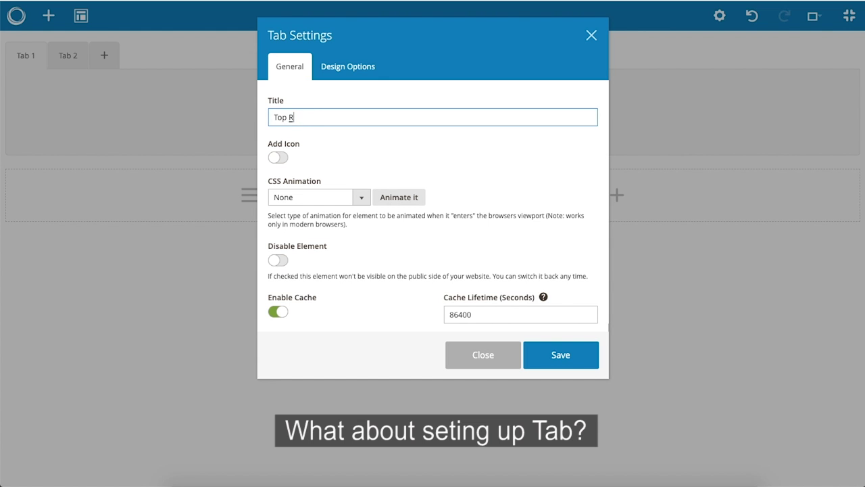
click(569, 363)
click(440, 115)
click(398, 416)
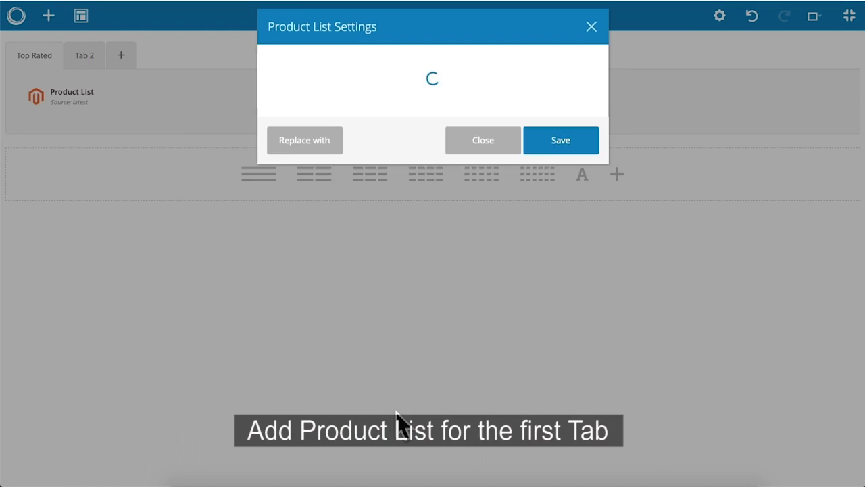
scroll(511, 319, down, 5)
scroll(511, 319, down, 5)
scroll(511, 319, down, 5)
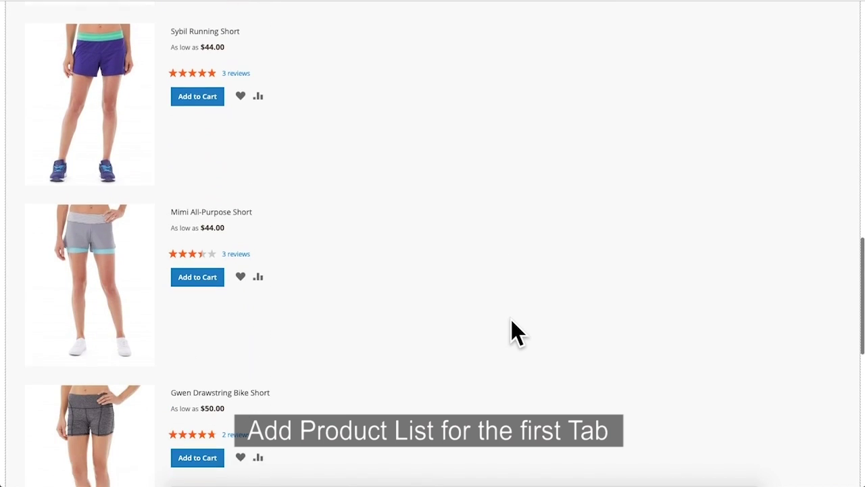
- Rename Tab 2 to 'On Sale' and fill it with a Product Grid
click(84, 57)
click(212, 59)
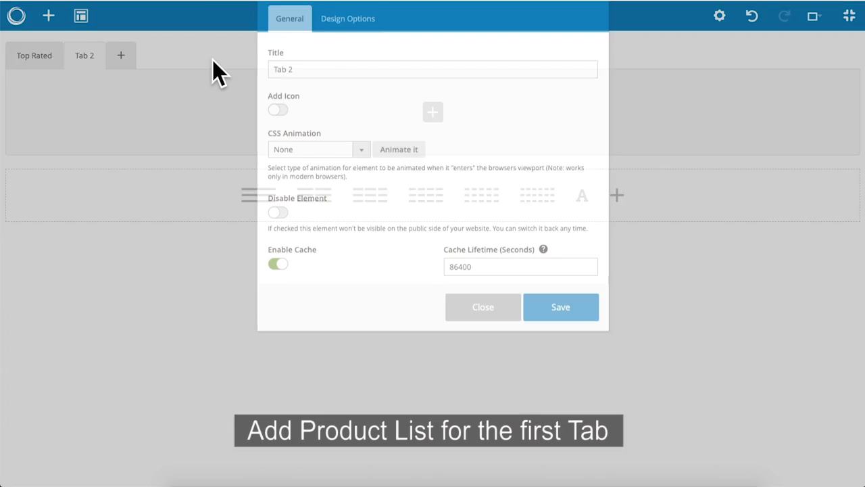
drag(269, 116, 298, 117)
text(On Sale)
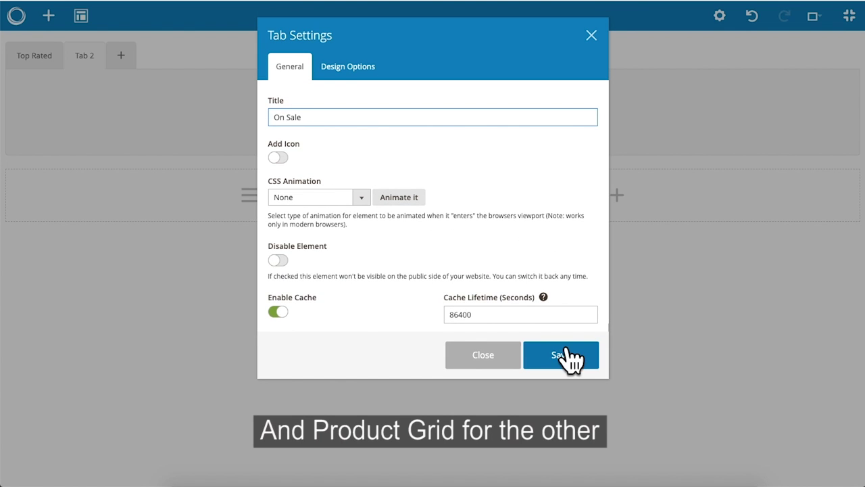
click(561, 355)
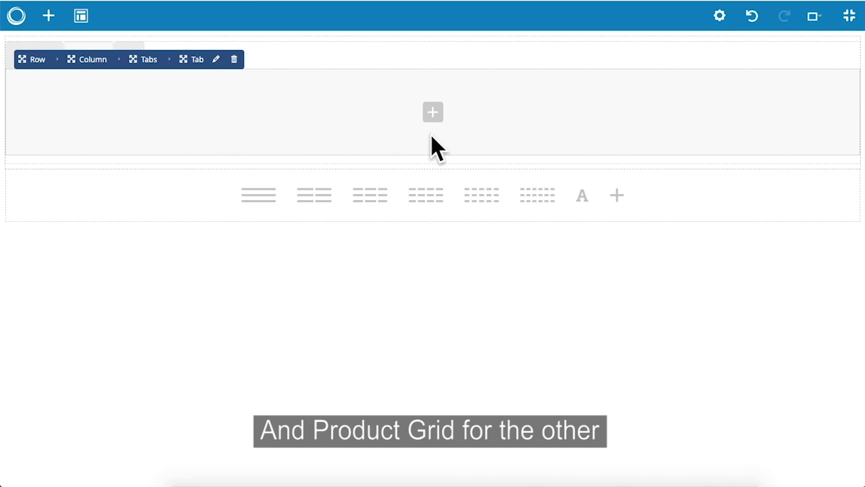
click(432, 112)
click(190, 417)
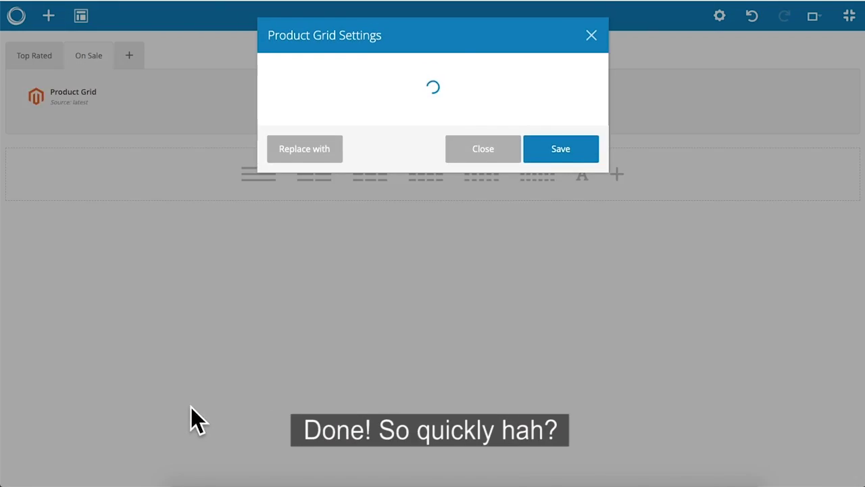
scroll(591, 369, down, 2)
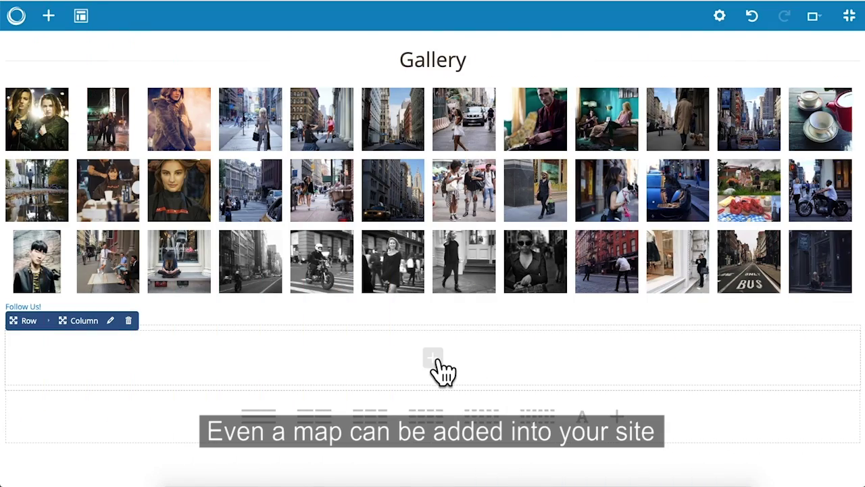
- Insert a Google Maps element with default settings showing Singapore, then scroll to view it
click(438, 365)
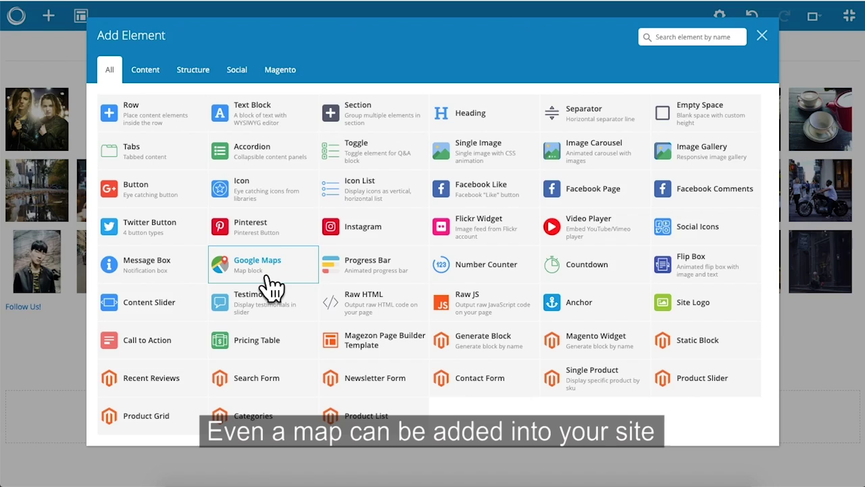
click(267, 280)
click(566, 354)
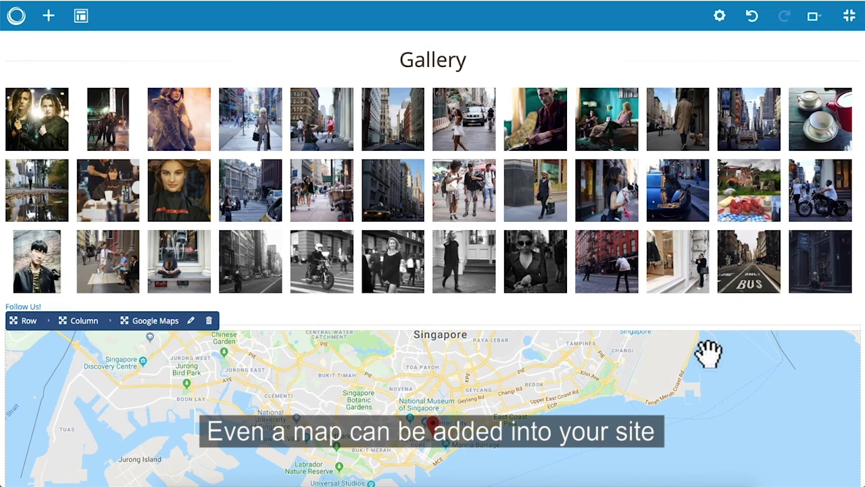
scroll(708, 351, down, 2)
drag(861, 203, 860, 309)
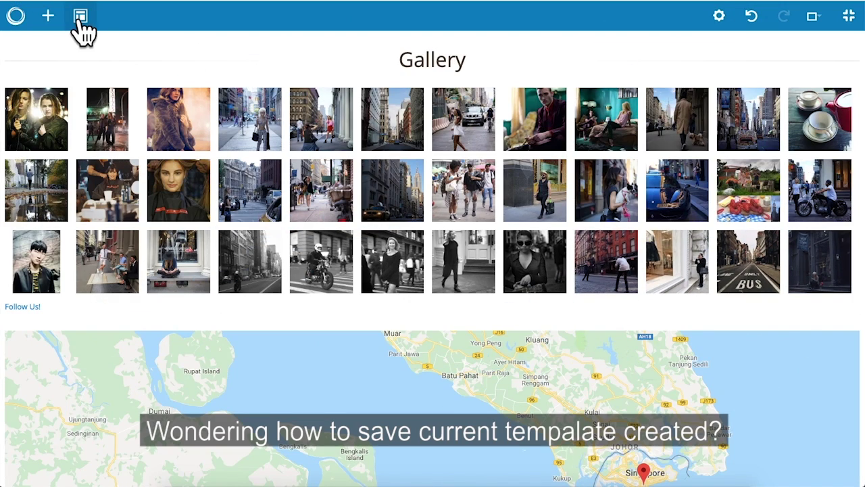
- Save the layout as 'Template 1' and show the My Templates list
click(80, 16)
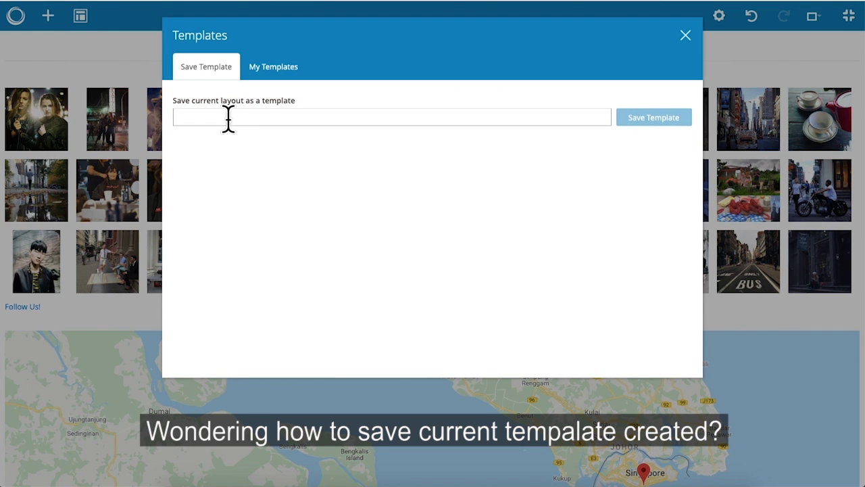
click(181, 117)
text(ate 1)
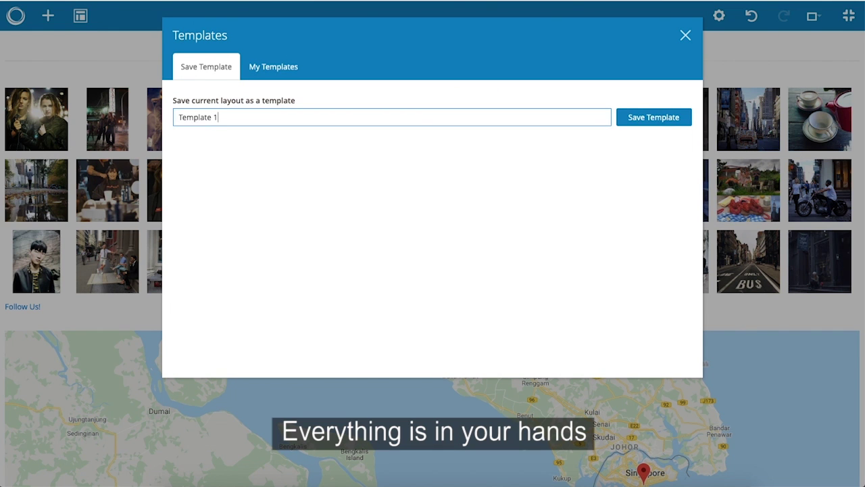
click(637, 121)
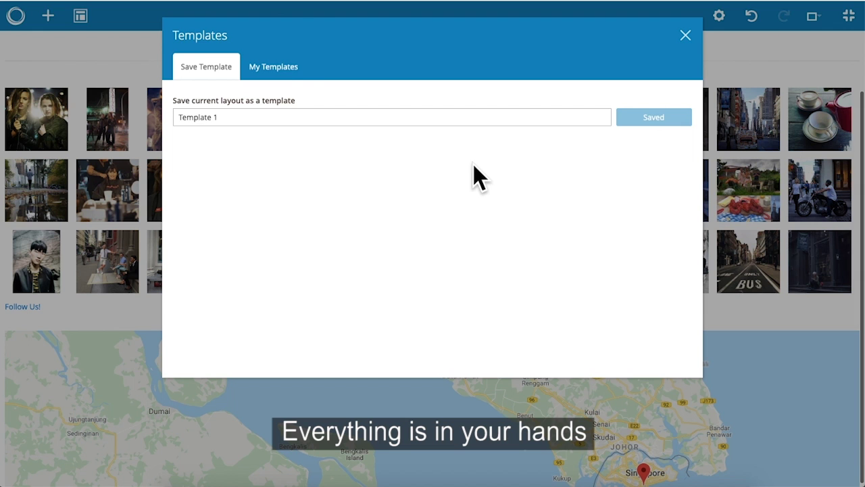
click(272, 64)
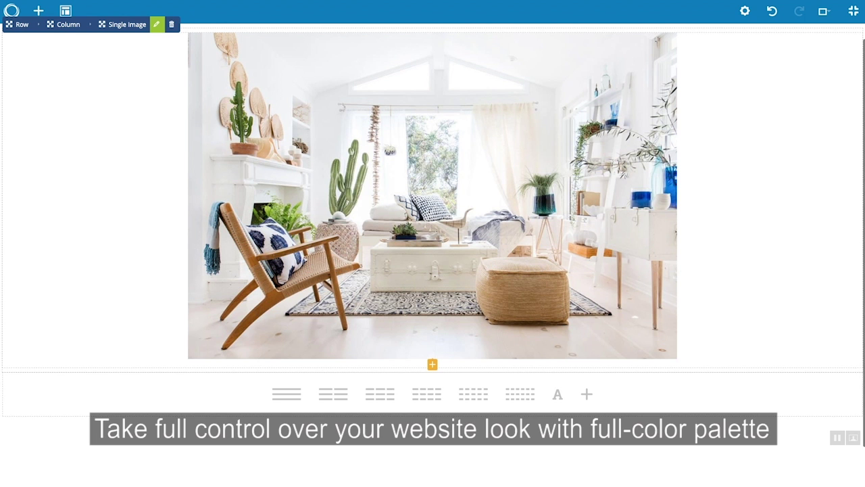
- Set the living-room image's Design Options border colour to #007dbd
click(157, 24)
click(361, 54)
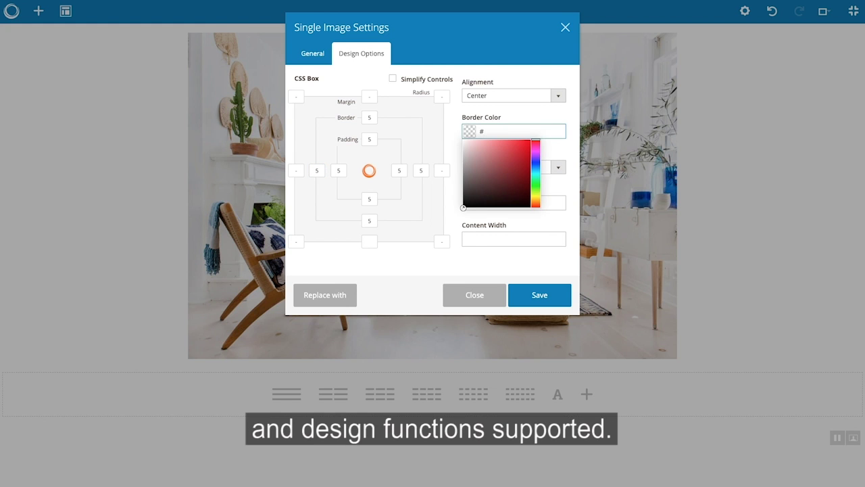
text(bd)
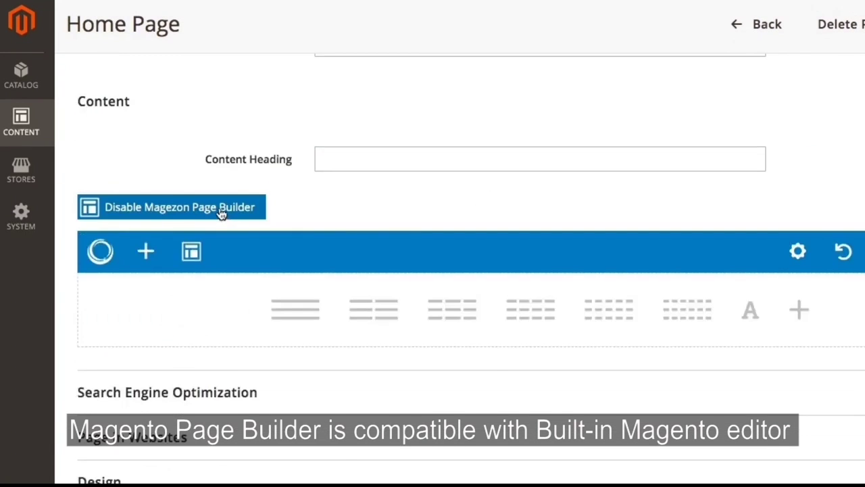
- Toggle Magezon Page Builder on the Home Page content to show its fashion banner
click(223, 209)
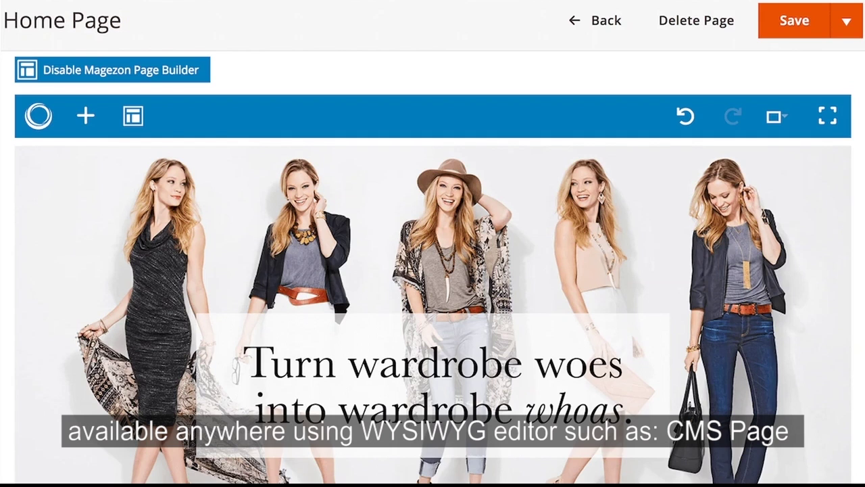